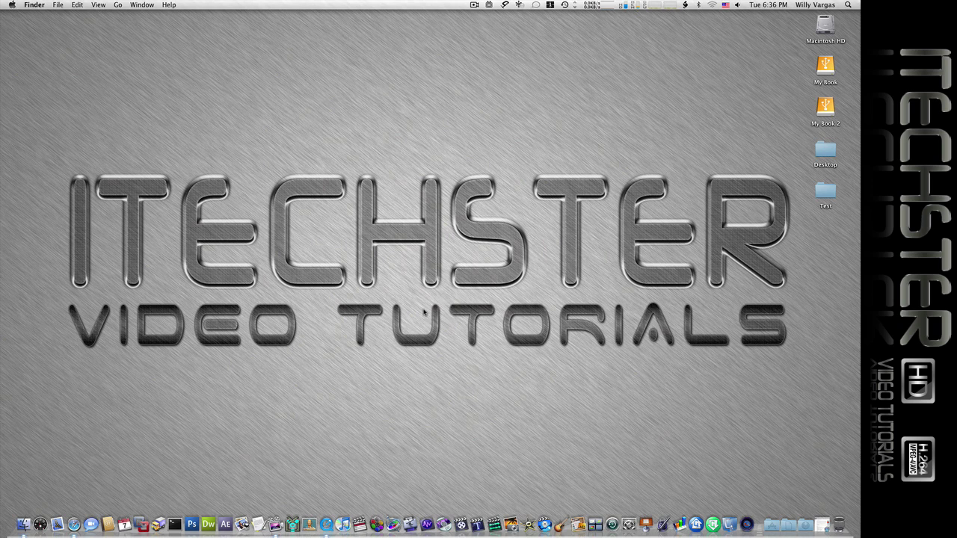
Bring back Safari, view Apple's Development Kits downloads page, then close the browser window
{"action": "left_click", "coordinate": [821, 524]}
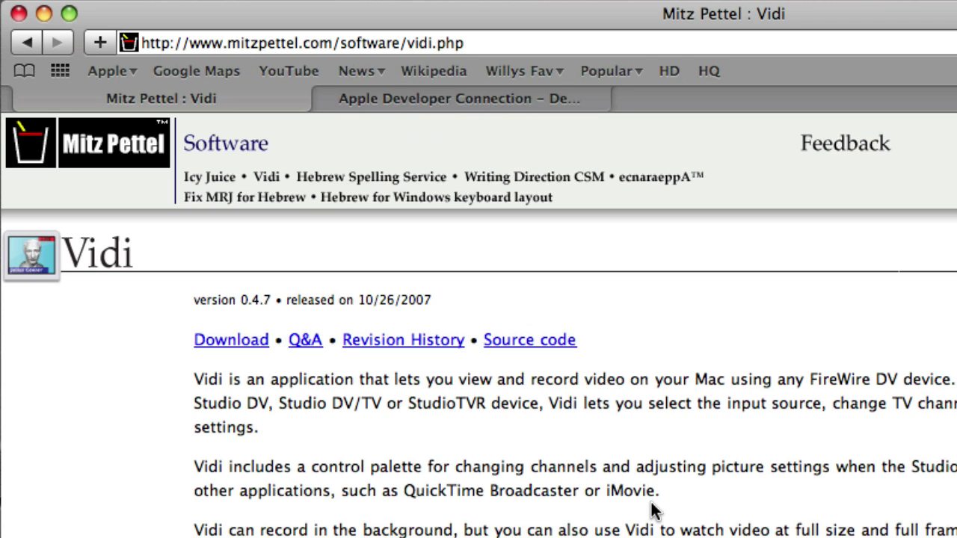
{"action": "left_click", "coordinate": [436, 104]}
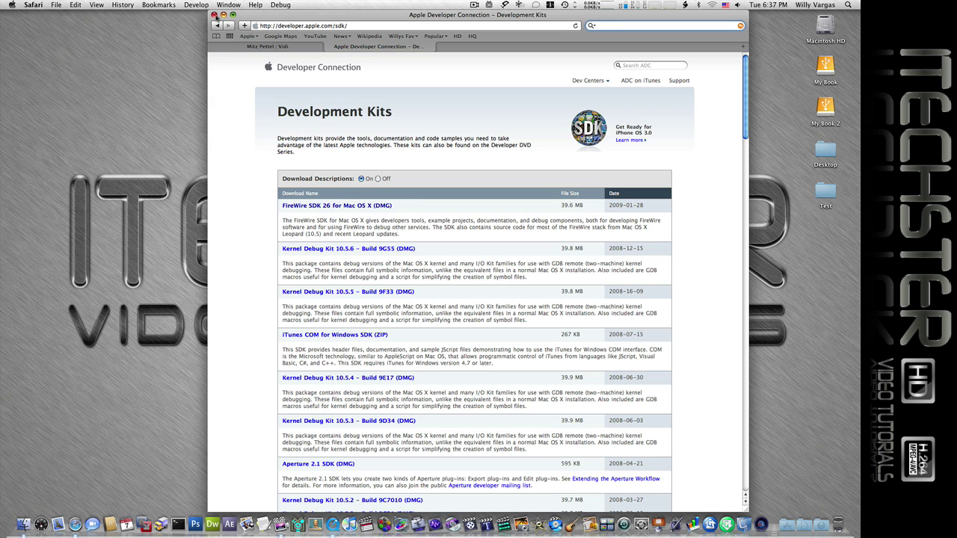
{"action": "left_click", "coordinate": [223, 15]}
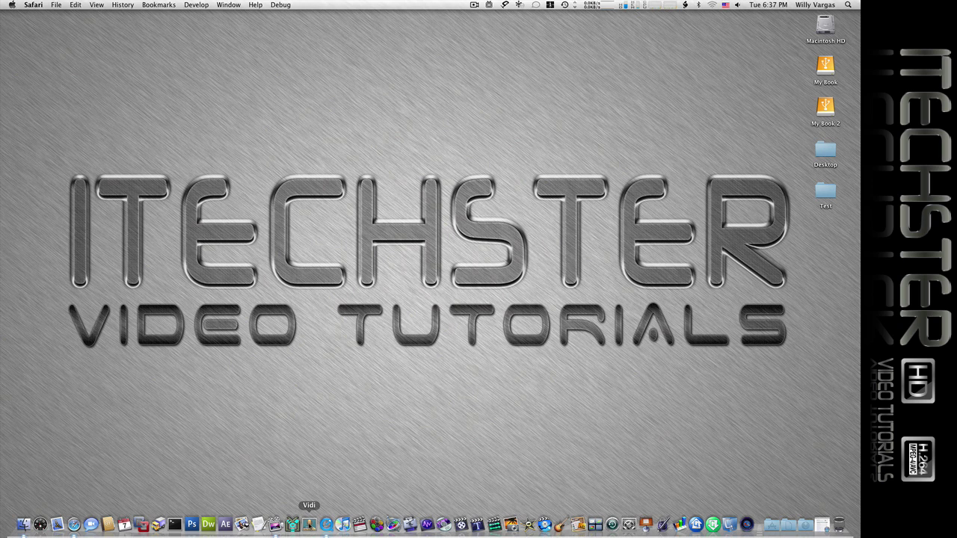
Launch Vidi to view the FireWire DV source and adjust its playback volume
{"action": "left_click", "coordinate": [309, 523]}
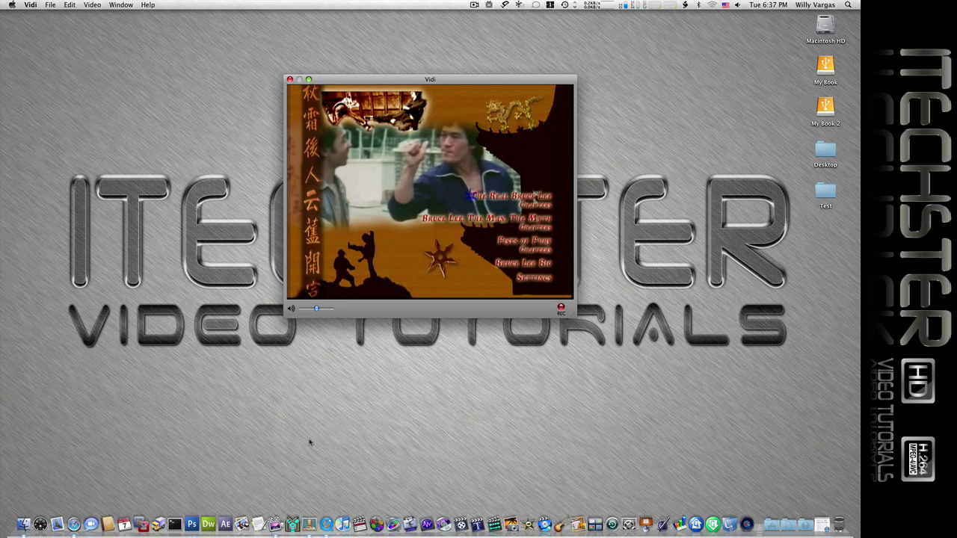
{"action": "left_click_drag", "start_coordinate": [316, 309], "coordinate": [302, 309]}
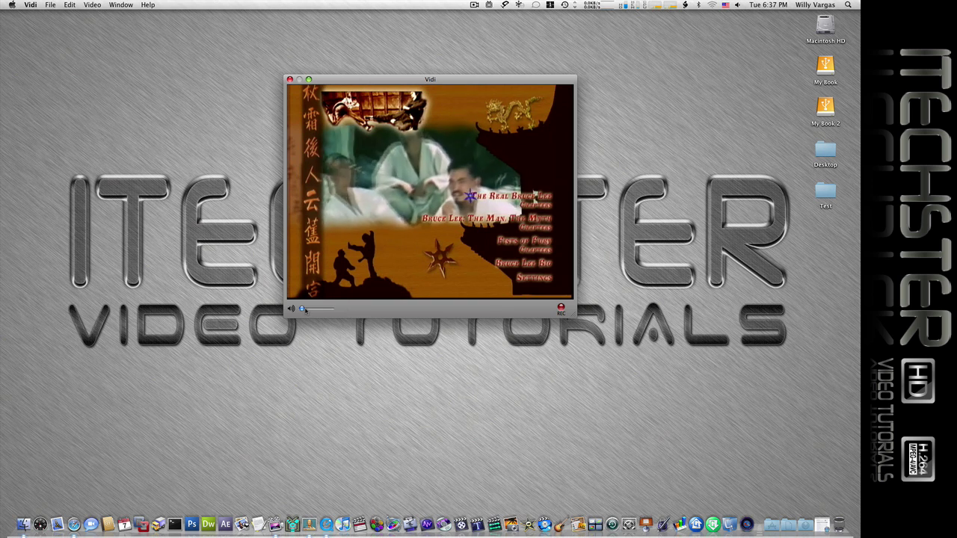
{"action": "left_click_drag", "start_coordinate": [302, 308], "coordinate": [315, 309]}
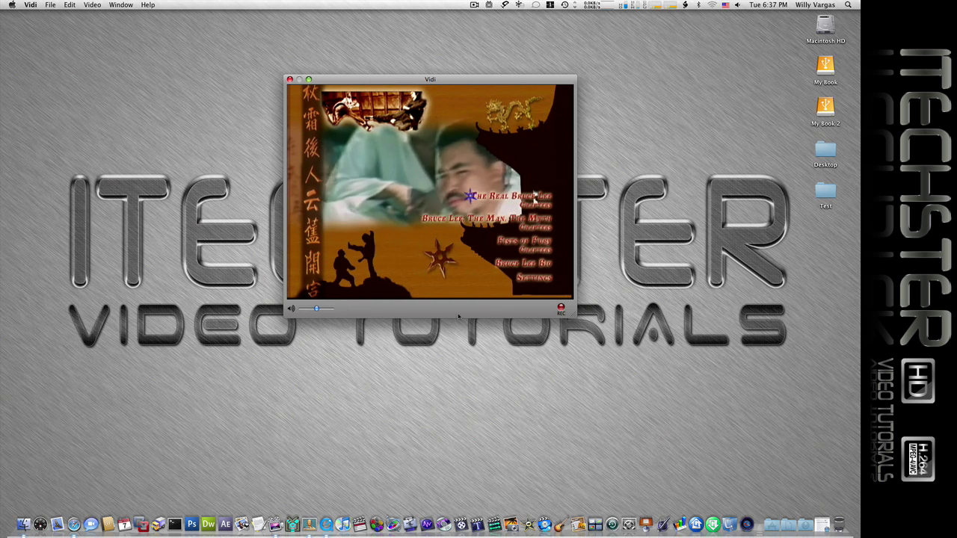
Record a short clip of the DV source, confirm stopping the recording, and close Vidi
{"action": "left_click", "coordinate": [561, 309]}
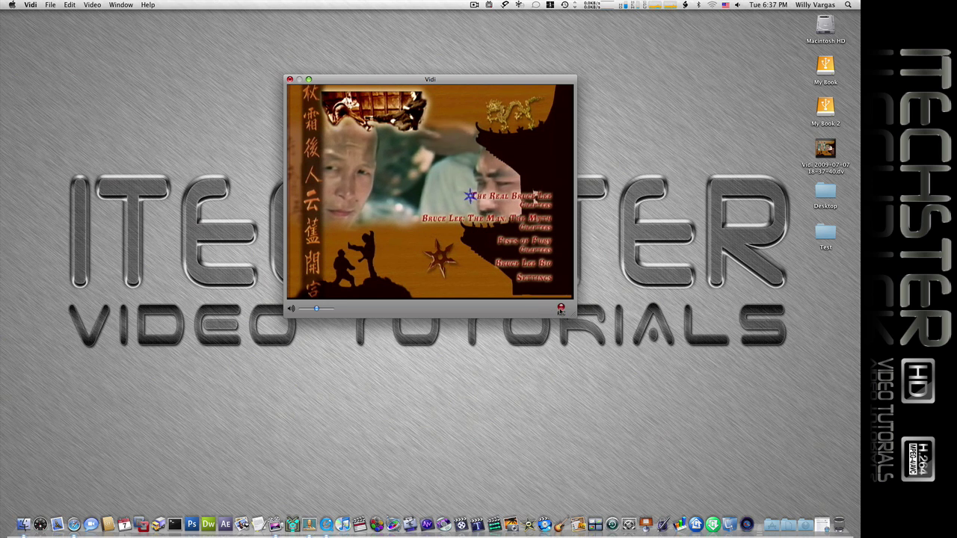
{"action": "left_click", "coordinate": [561, 308]}
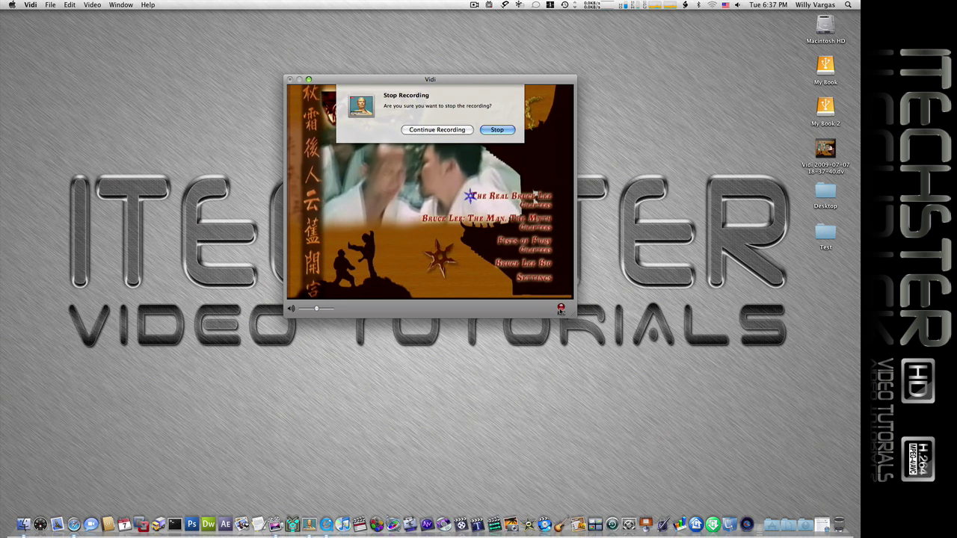
{"action": "left_click", "coordinate": [489, 131]}
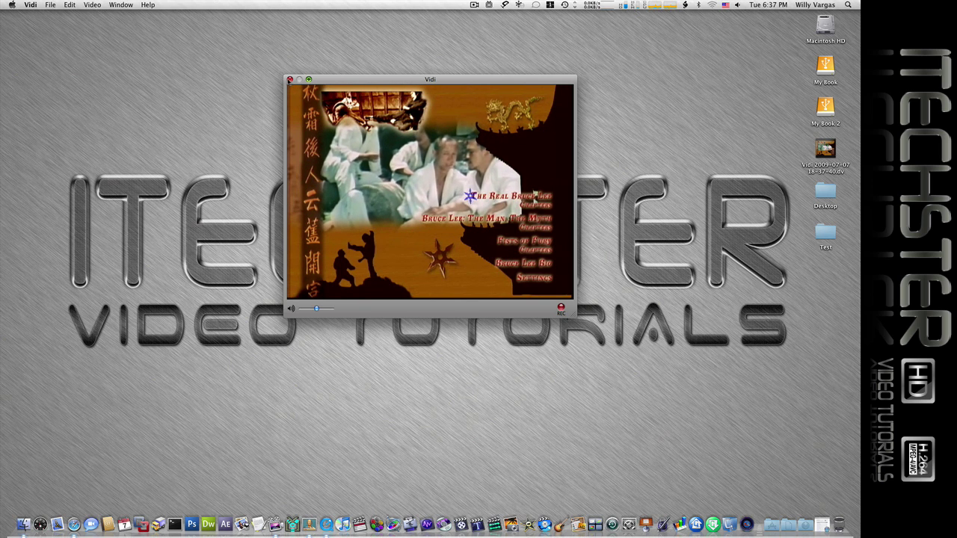
{"action": "left_click", "coordinate": [291, 79]}
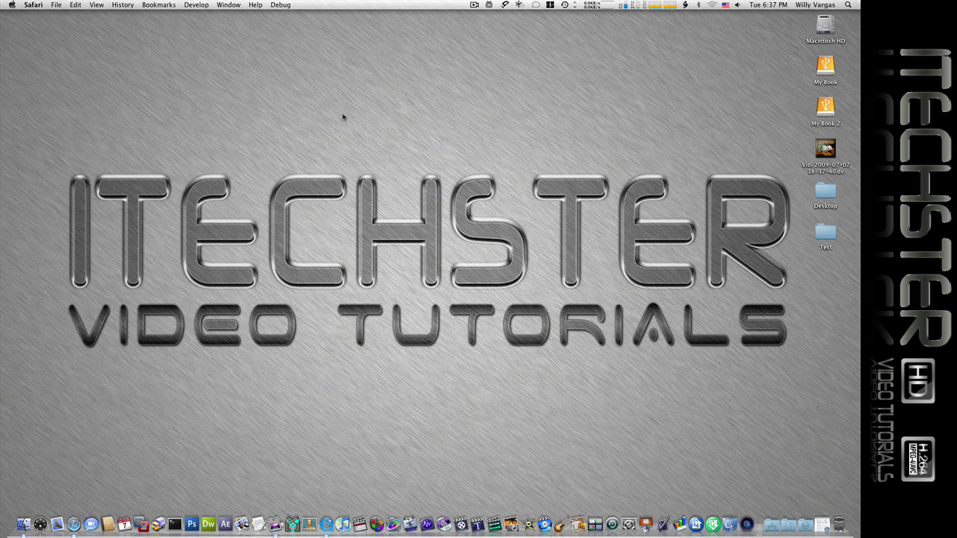
{"action": "left_click", "coordinate": [826, 149]}
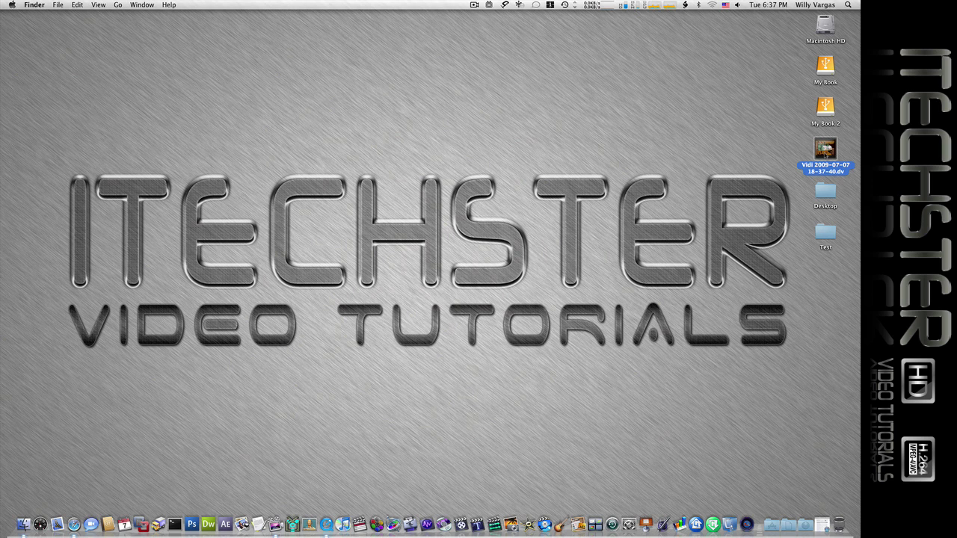
{"action": "double_click", "coordinate": [825, 149]}
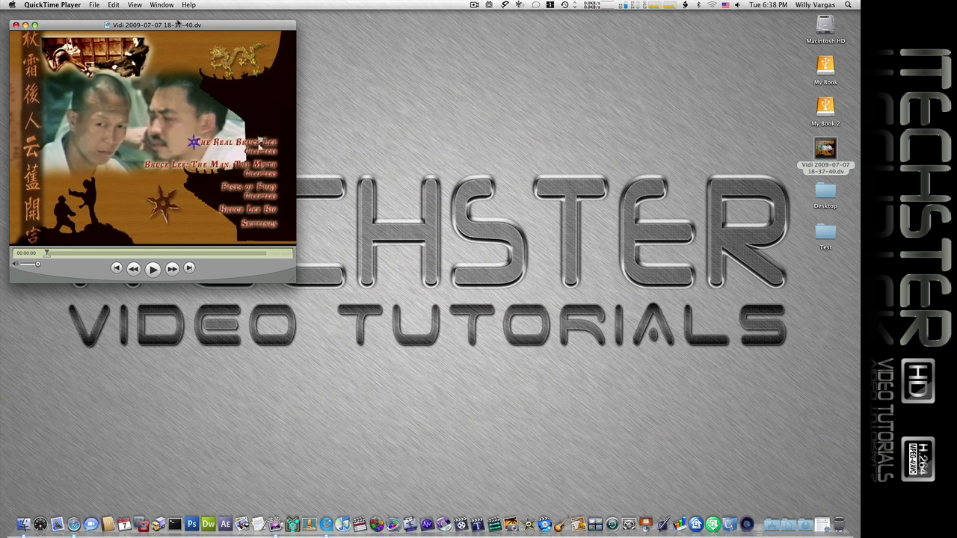
{"action": "left_click_drag", "start_coordinate": [159, 27], "coordinate": [456, 82]}
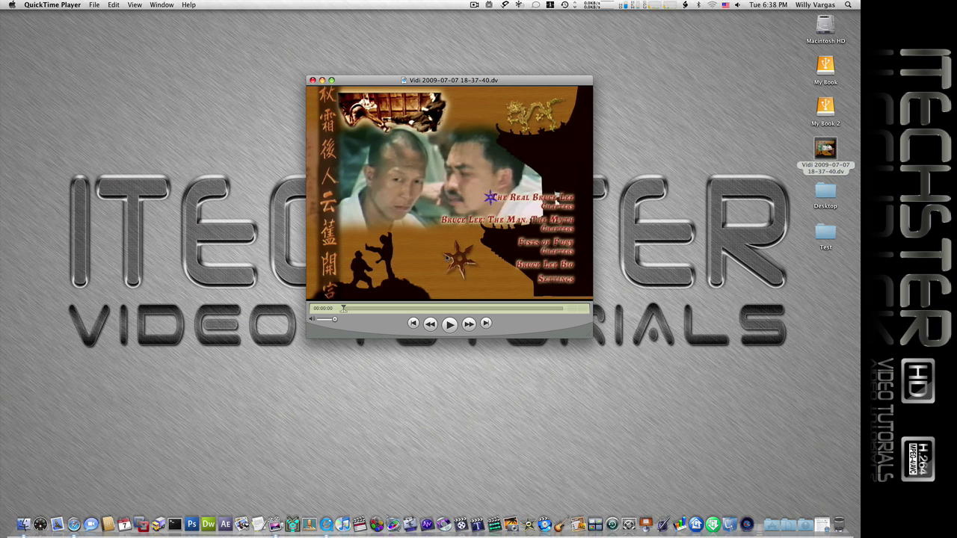
{"action": "left_click", "coordinate": [450, 324]}
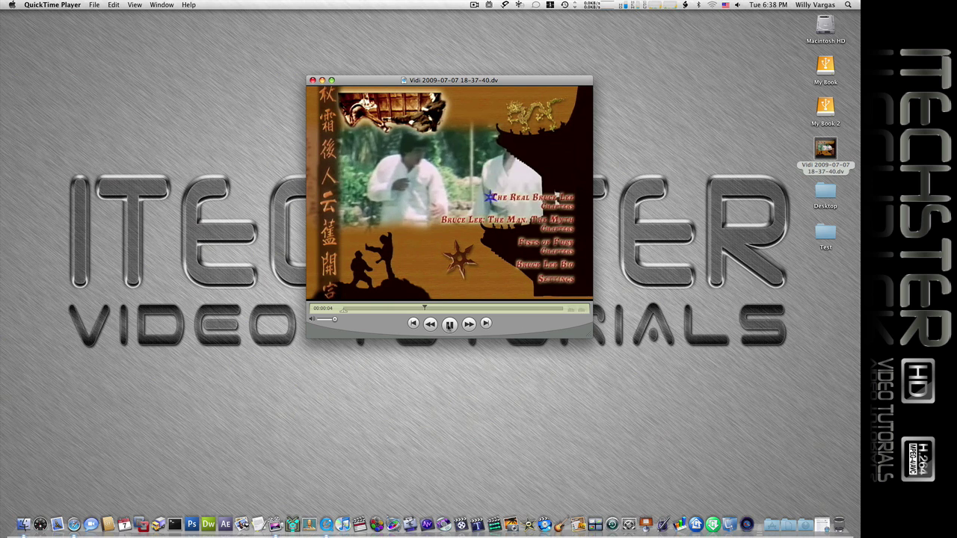
{"action": "left_click", "coordinate": [449, 323]}
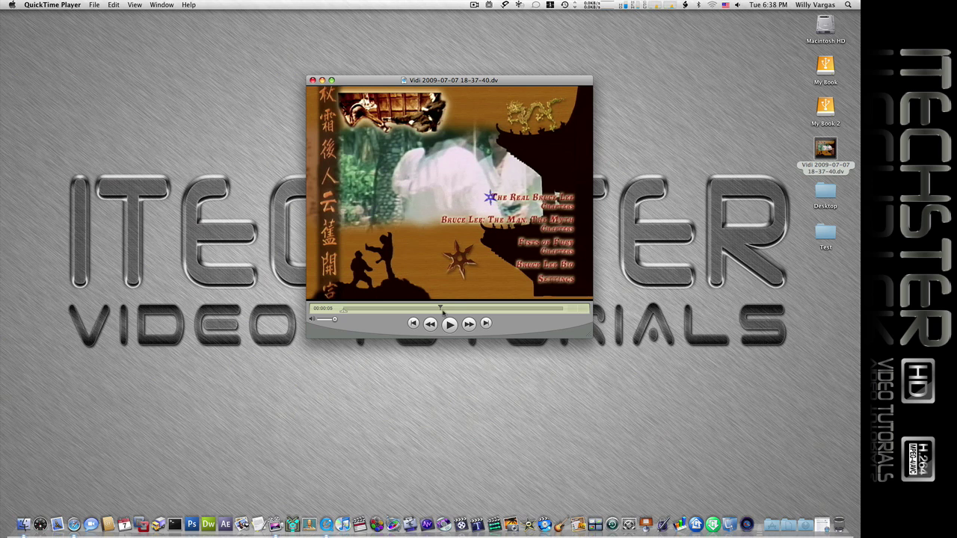
{"action": "left_click", "coordinate": [313, 80]}
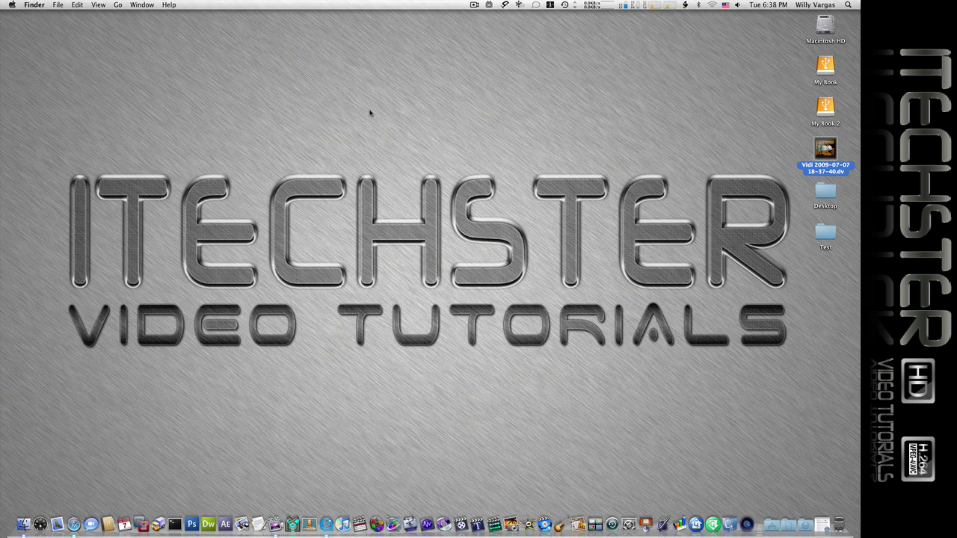
Deselect the captured file on the desktop and launch VirtualDV with no file loaded
{"action": "left_click", "coordinate": [374, 117]}
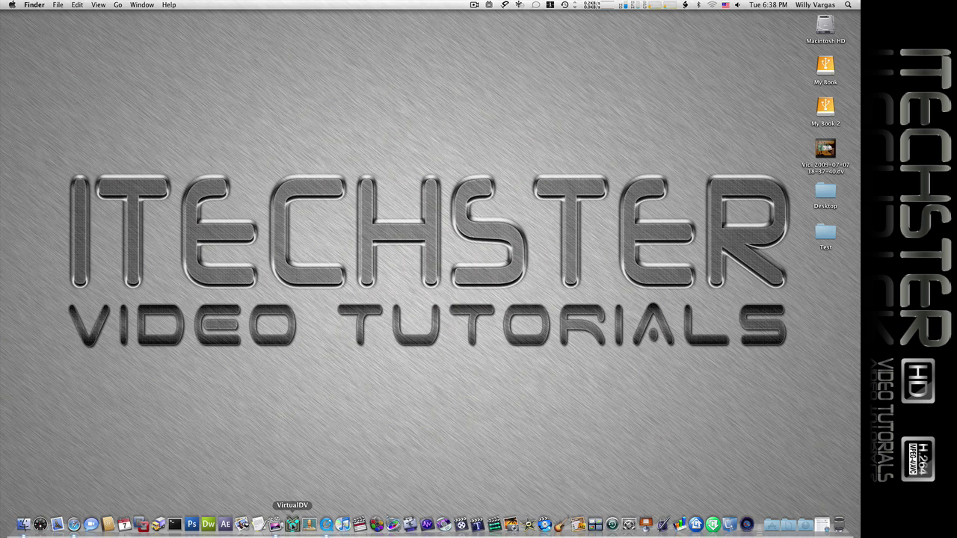
{"action": "left_click", "coordinate": [292, 524]}
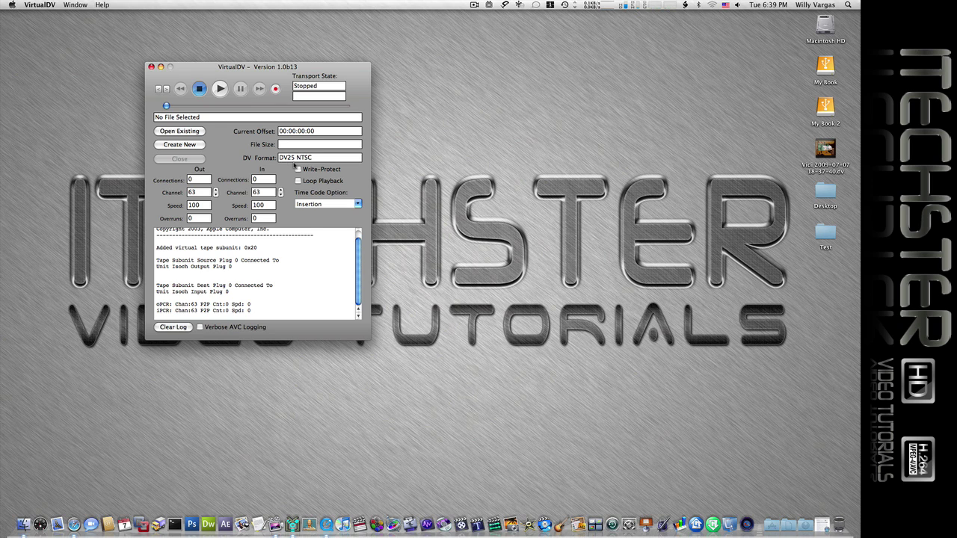
Create a new DV stream file named test on the desktop
{"action": "left_click", "coordinate": [187, 146]}
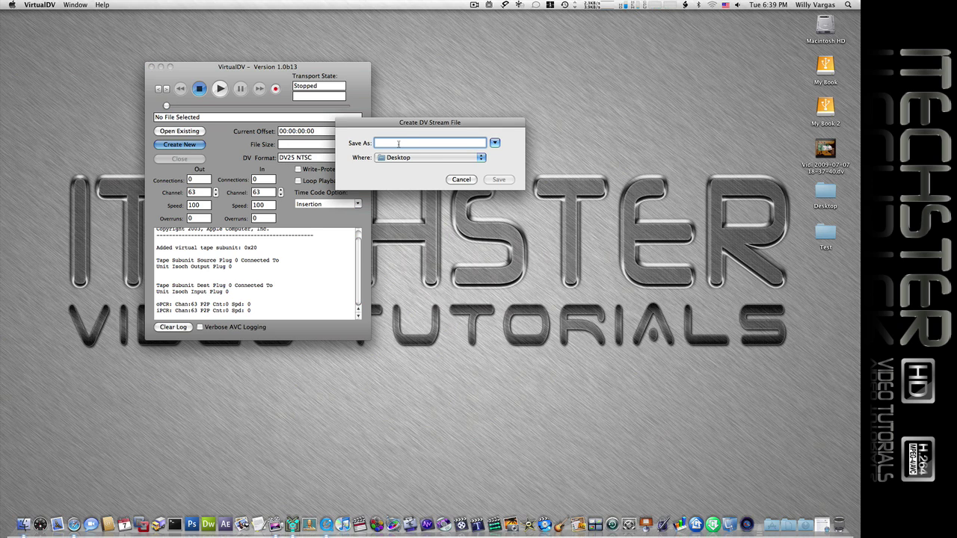
{"action": "type", "text": "test"}
{"action": "left_click", "coordinate": [498, 180]}
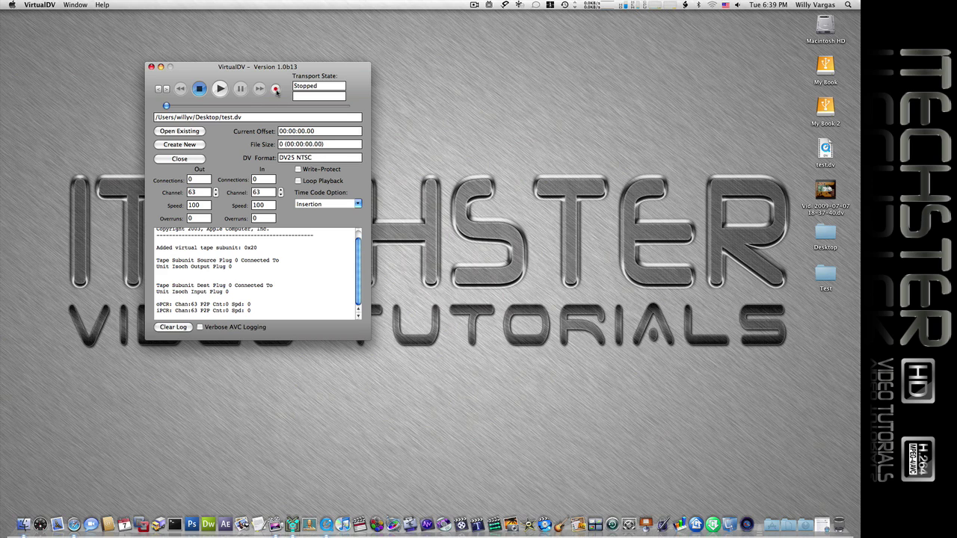
Record about 32 seconds of incoming DV footage into test.dv, stop, and quit VirtualDV
{"action": "left_click", "coordinate": [276, 89]}
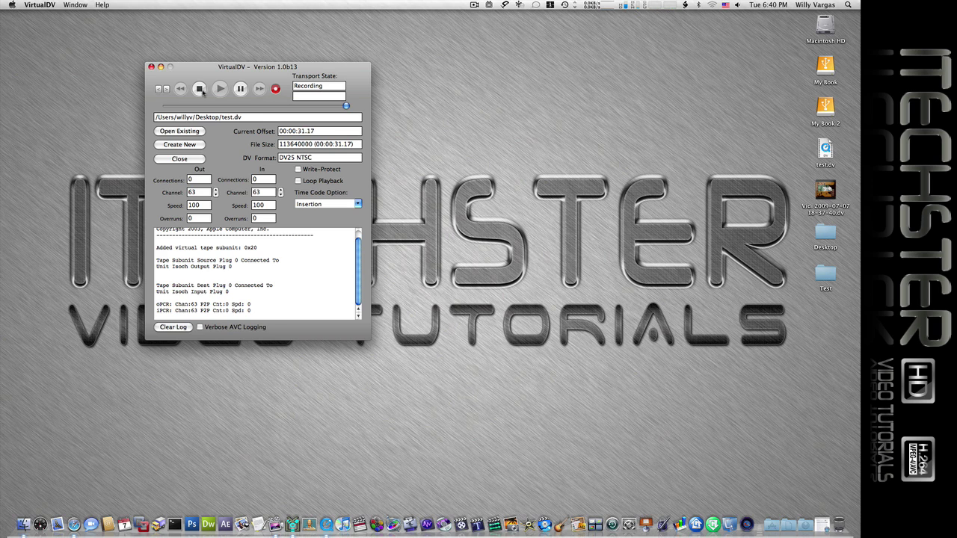
{"action": "left_click", "coordinate": [199, 89]}
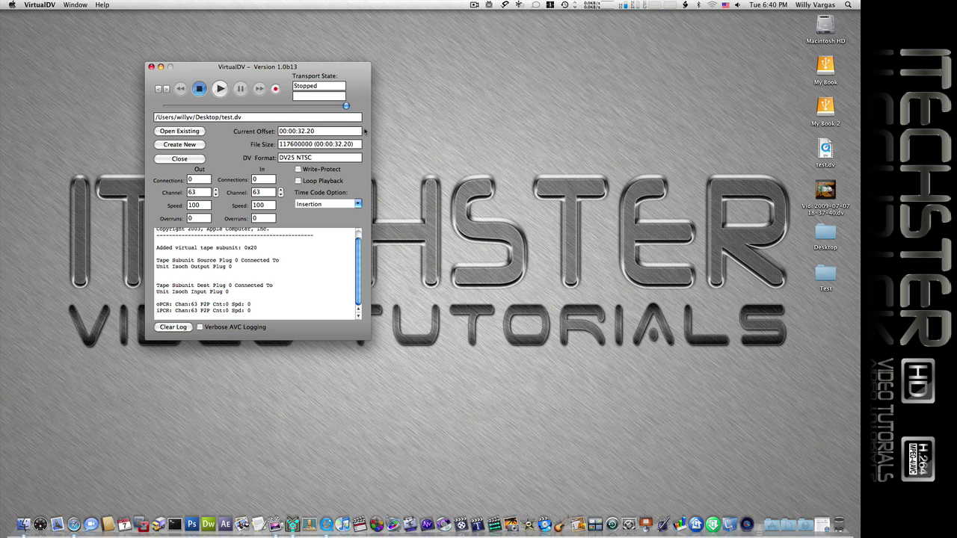
{"action": "left_click", "coordinate": [43, 6]}
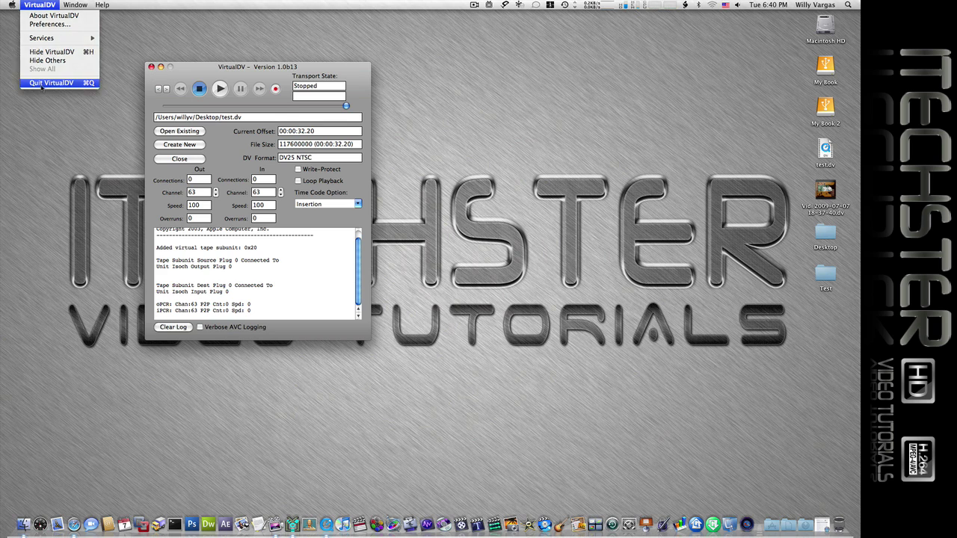
{"action": "left_click", "coordinate": [43, 83]}
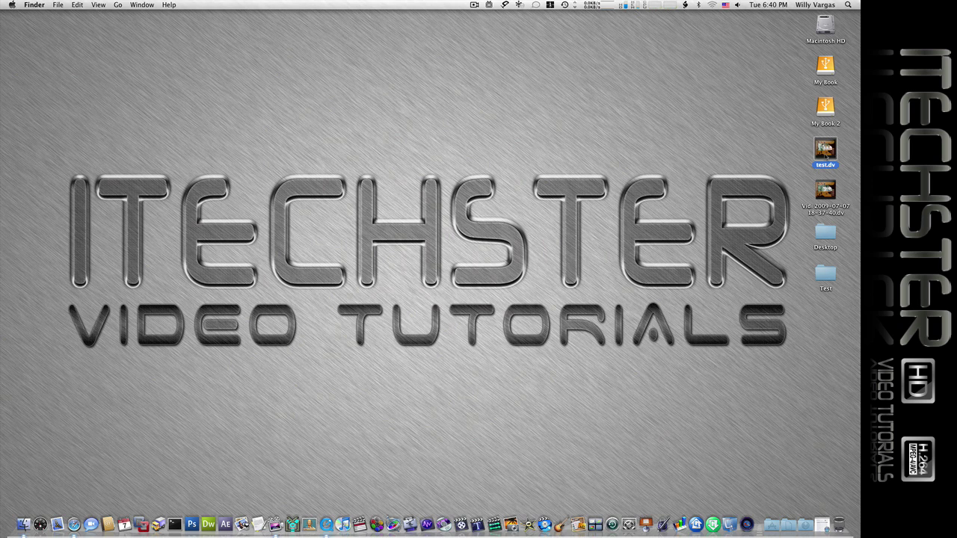
Open test.dv from the desktop in QuickTime Player and centre its movie window
{"action": "left_click", "coordinate": [812, 155]}
{"action": "left_click", "coordinate": [825, 149]}
{"action": "double_click", "coordinate": [809, 159]}
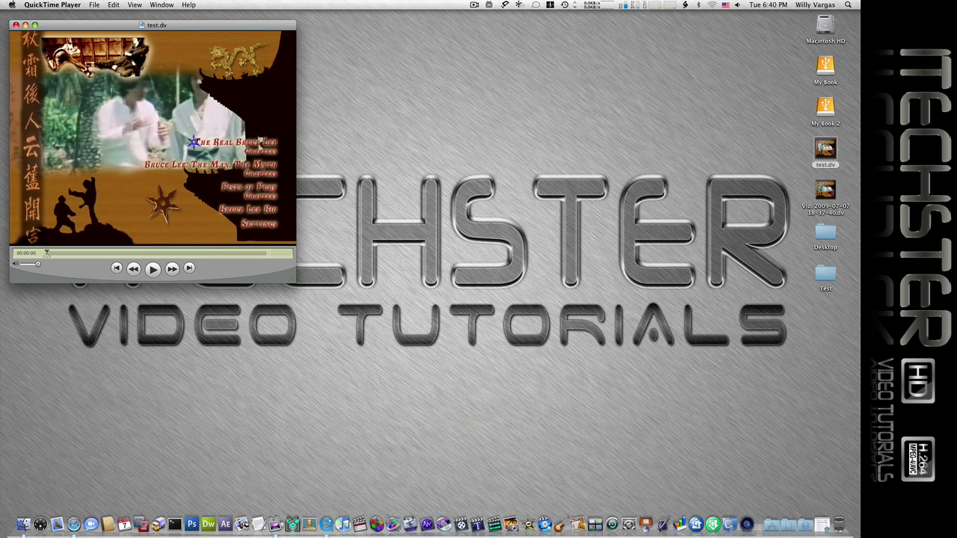
{"action": "left_click_drag", "start_coordinate": [129, 28], "coordinate": [422, 88]}
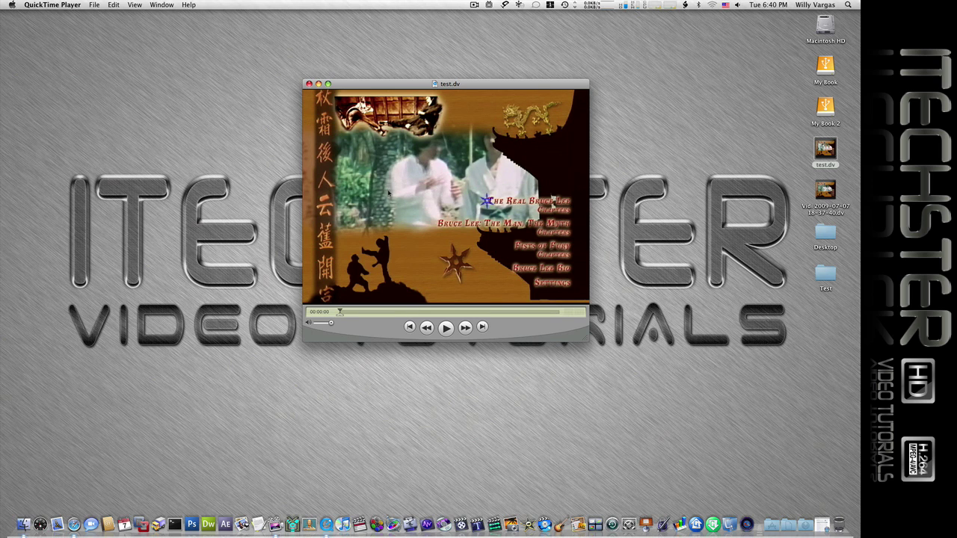
Play the captured test.dv footage and pause it about 3 seconds in
{"action": "left_click", "coordinate": [446, 329]}
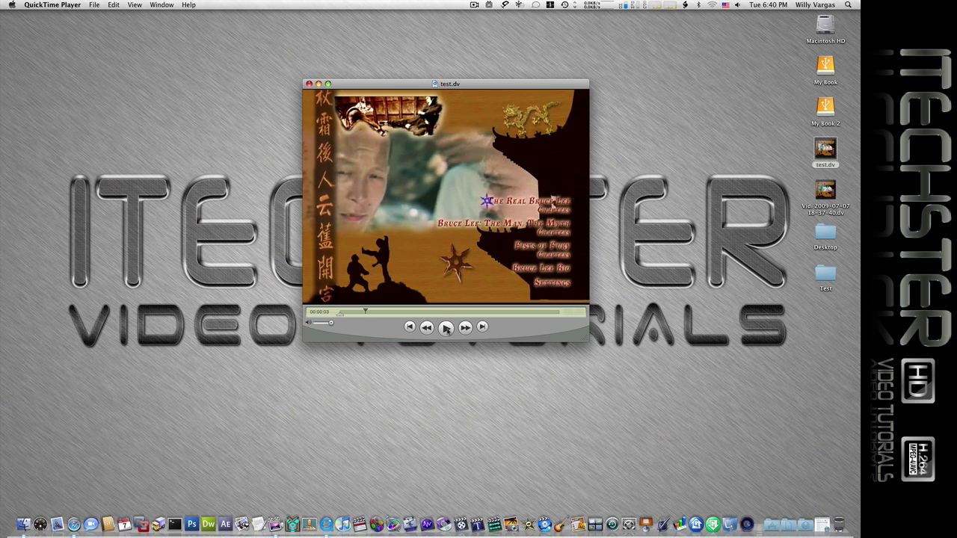
{"action": "left_click", "coordinate": [447, 329]}
{"action": "left_click", "coordinate": [53, 6]}
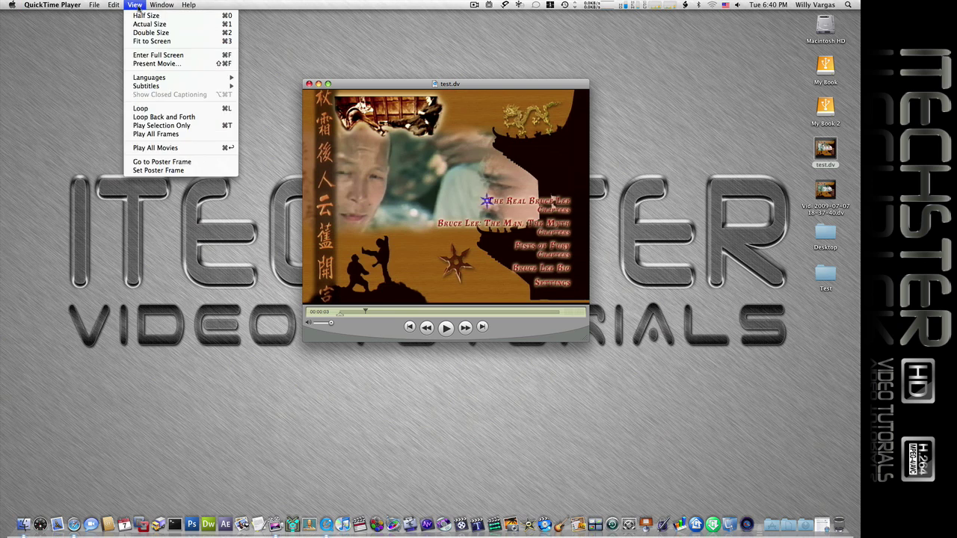
Turn on Deinterlace in the test.dv video track's Visual Settings
{"action": "mouse_move", "coordinate": [158, 9]}
{"action": "left_click", "coordinate": [188, 47]}
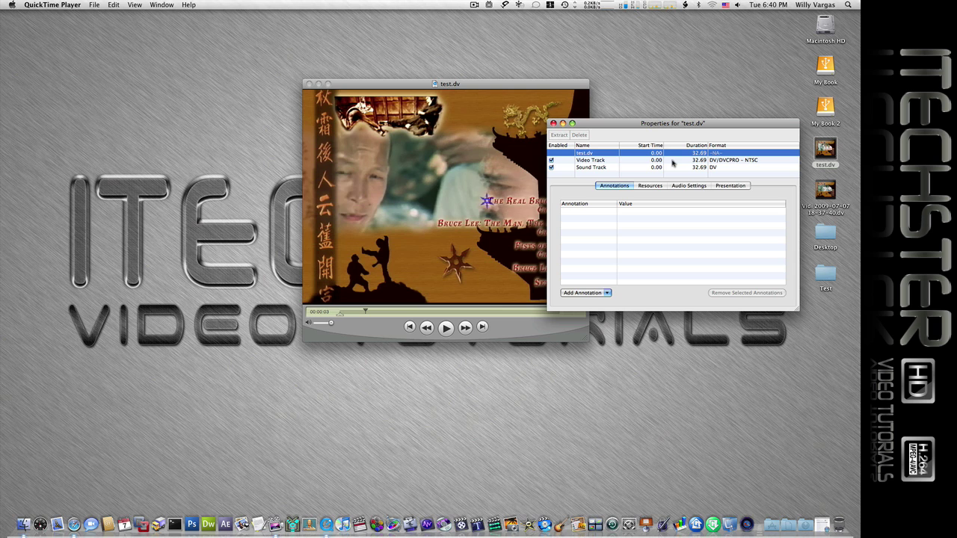
{"action": "left_click", "coordinate": [673, 161]}
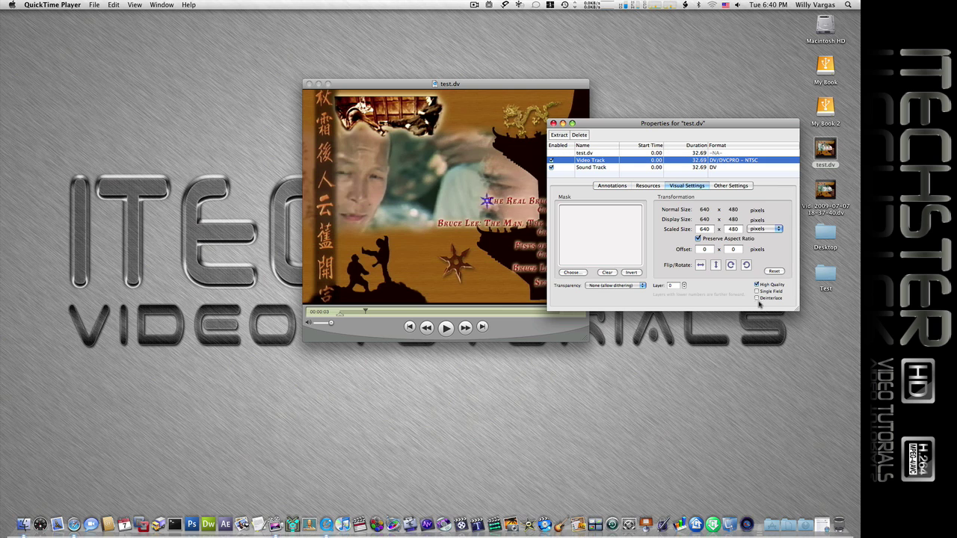
{"action": "left_click", "coordinate": [758, 299]}
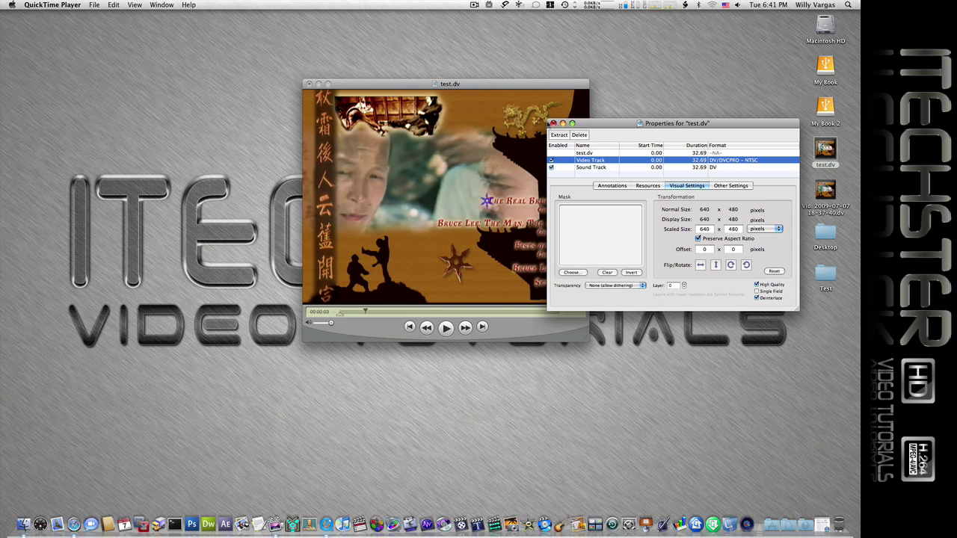
{"action": "left_click", "coordinate": [553, 123]}
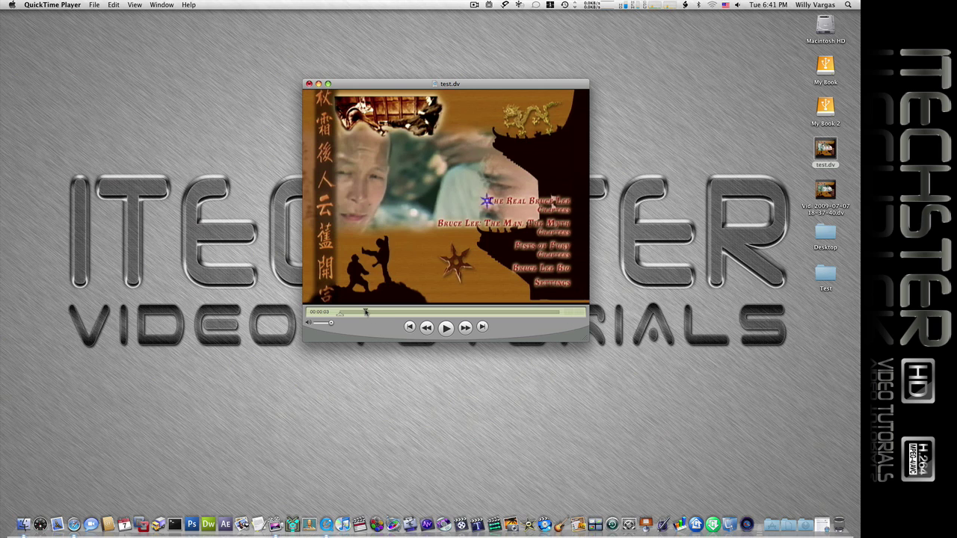
Rewind and replay the deinterlaced movie, then close it without saving changes
{"action": "left_click_drag", "start_coordinate": [364, 311], "coordinate": [327, 311]}
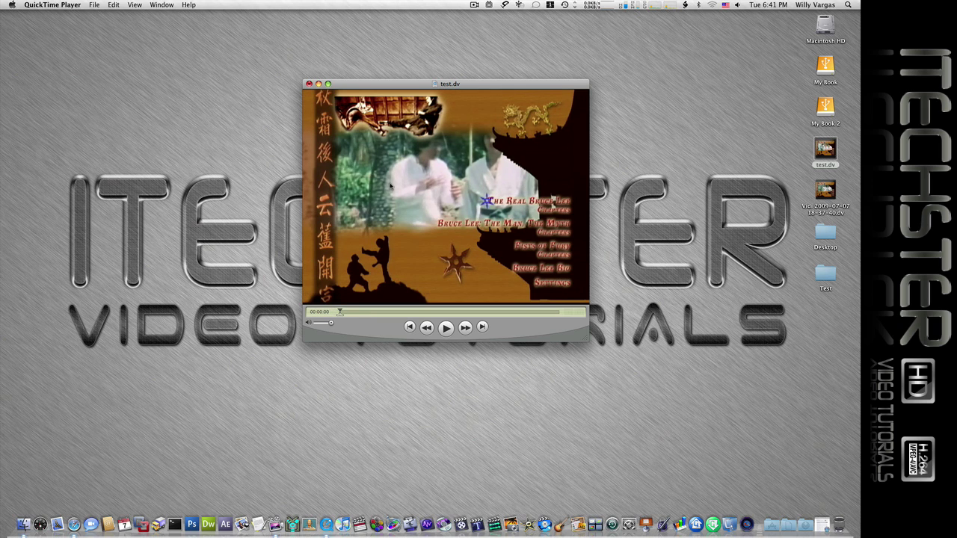
{"action": "left_click", "coordinate": [445, 329]}
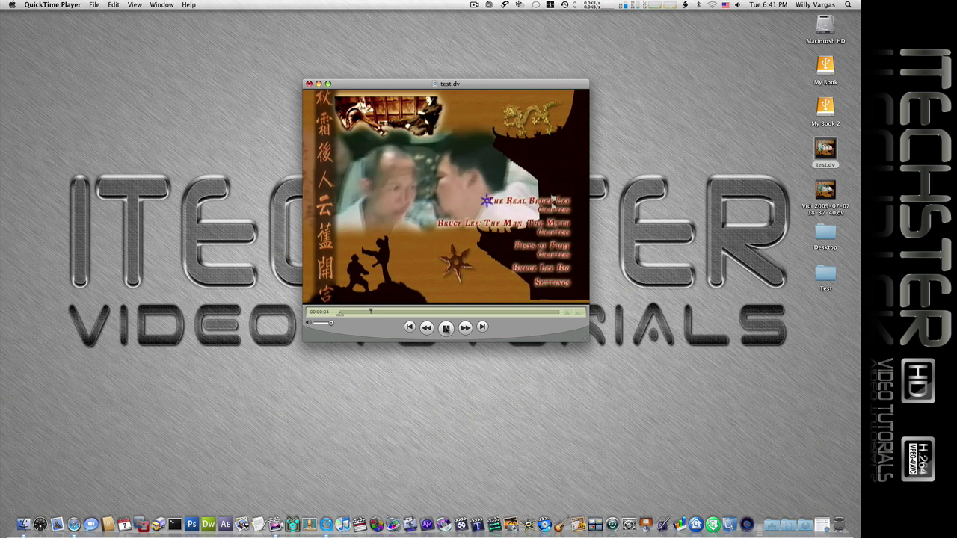
{"action": "left_click", "coordinate": [445, 328]}
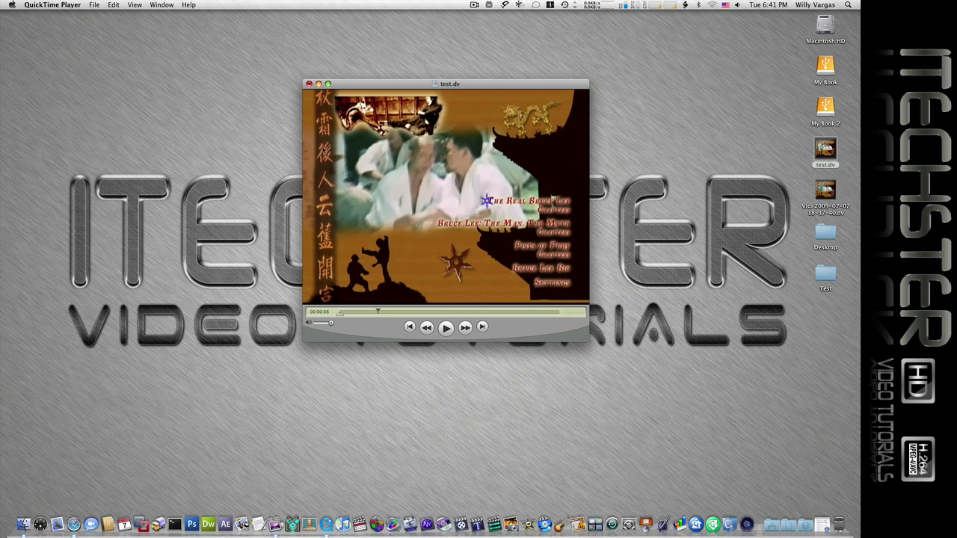
{"action": "left_click", "coordinate": [309, 84]}
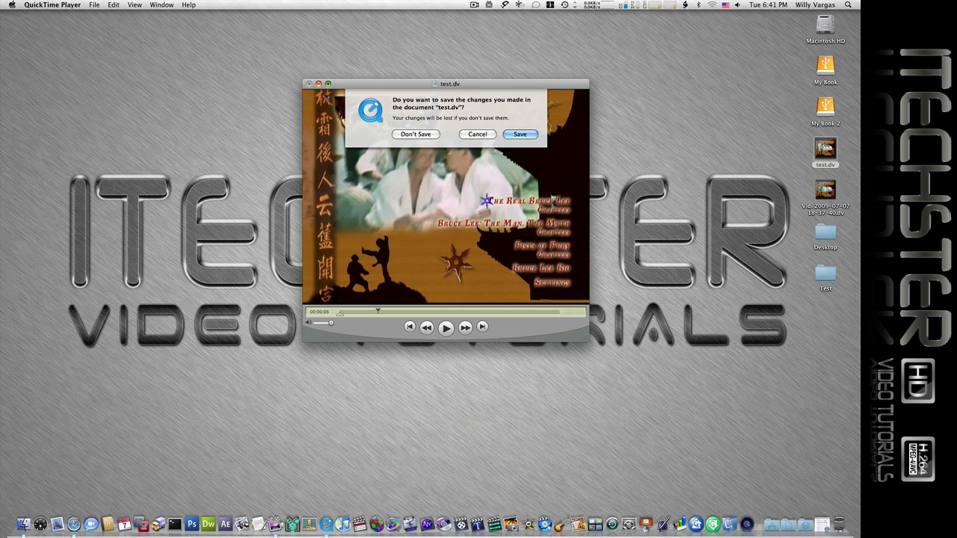
{"action": "left_click", "coordinate": [406, 134]}
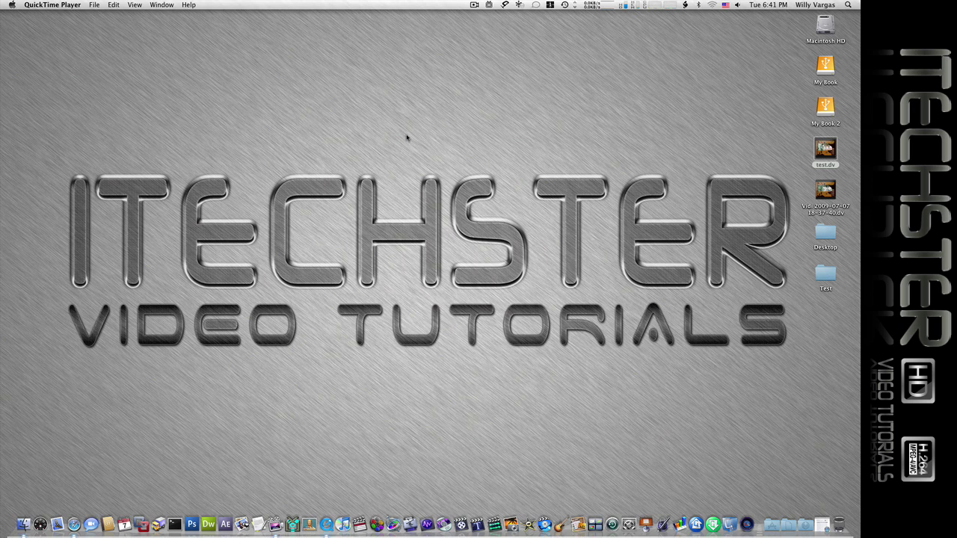
{"action": "key", "text": "super+q"}
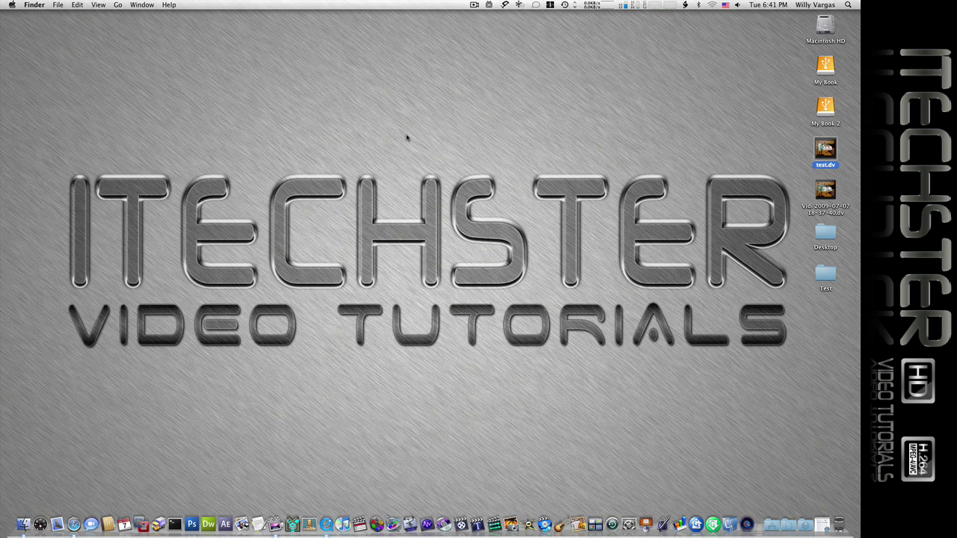